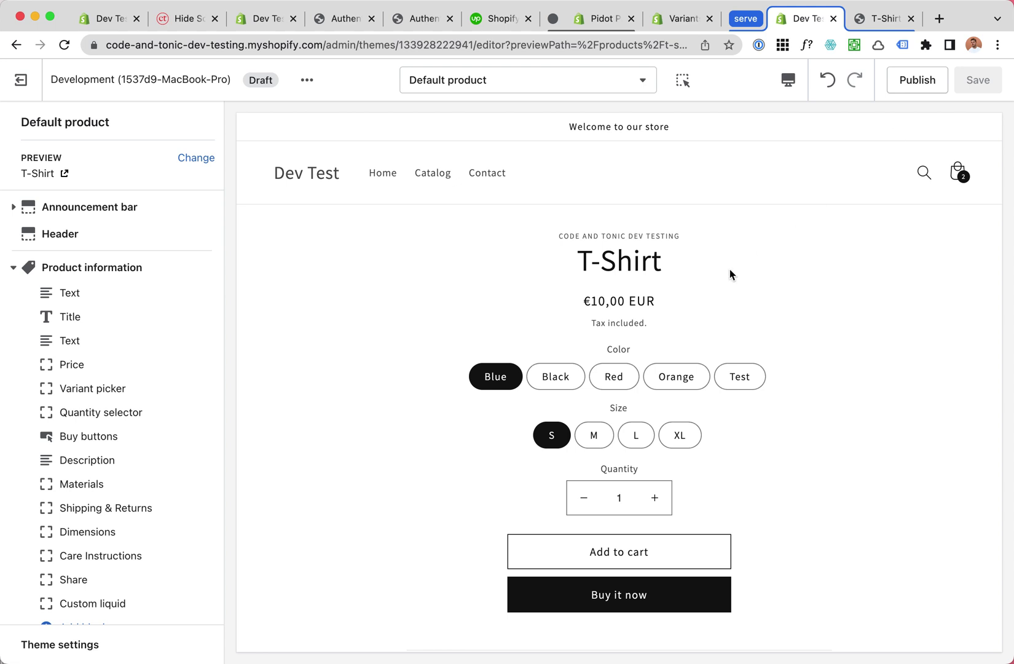
Look over the Hide Sold Out Shopify Variants page, then go back to the theme editor.
left_click(185, 23)
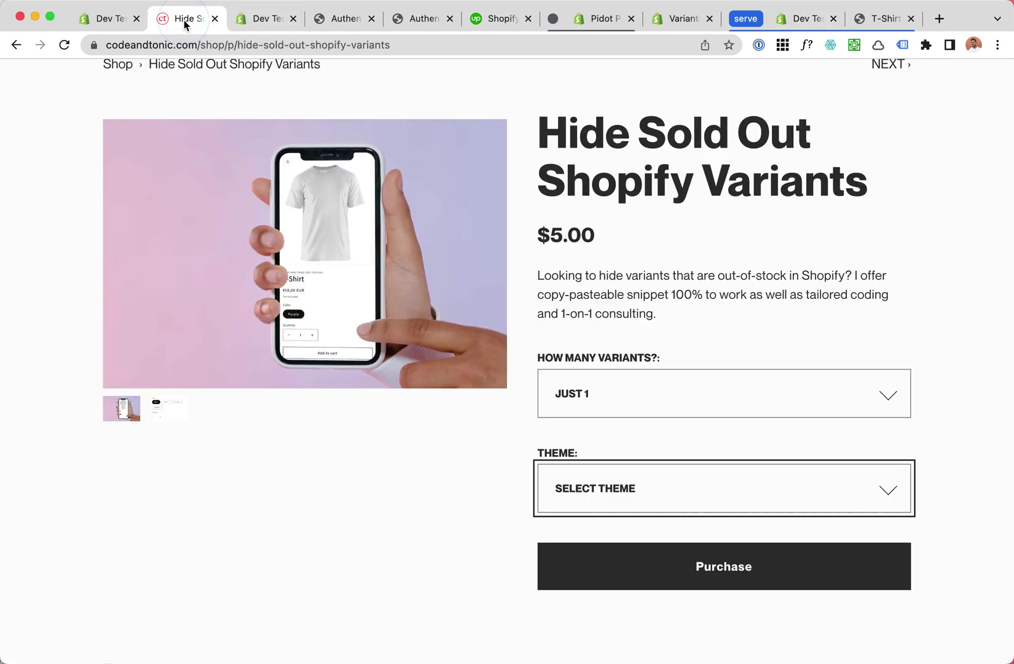
scroll(674, 197, "up", 2)
left_click_drag(539, 185, 867, 241)
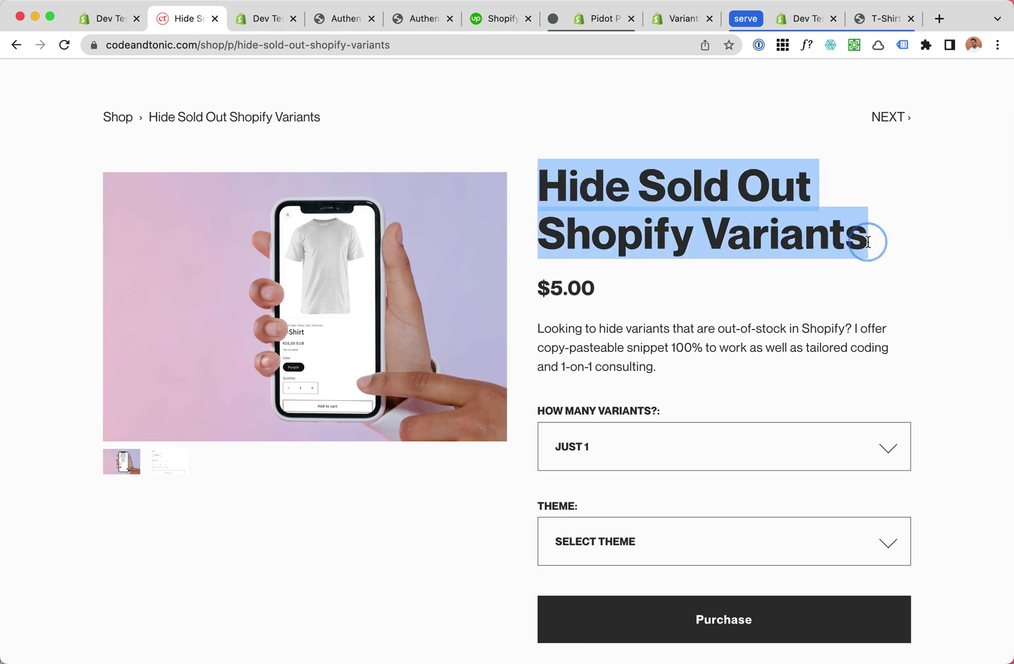
left_click(815, 22)
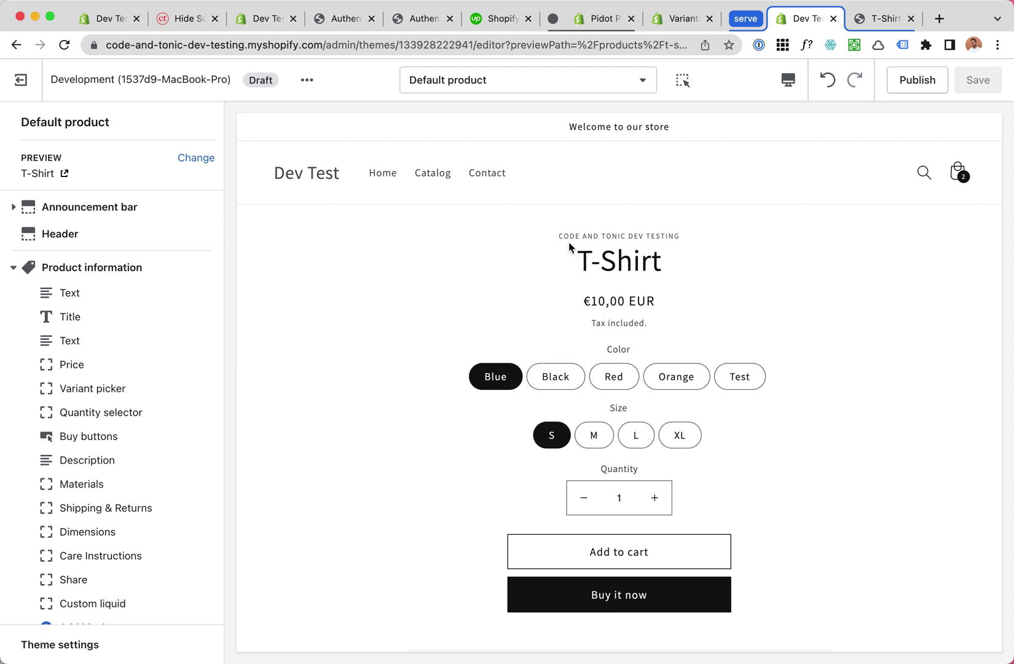
Select the T-Shirt's Variant picker block, enable hiding/greying out variants, and save.
scroll(616, 285, "down", 1)
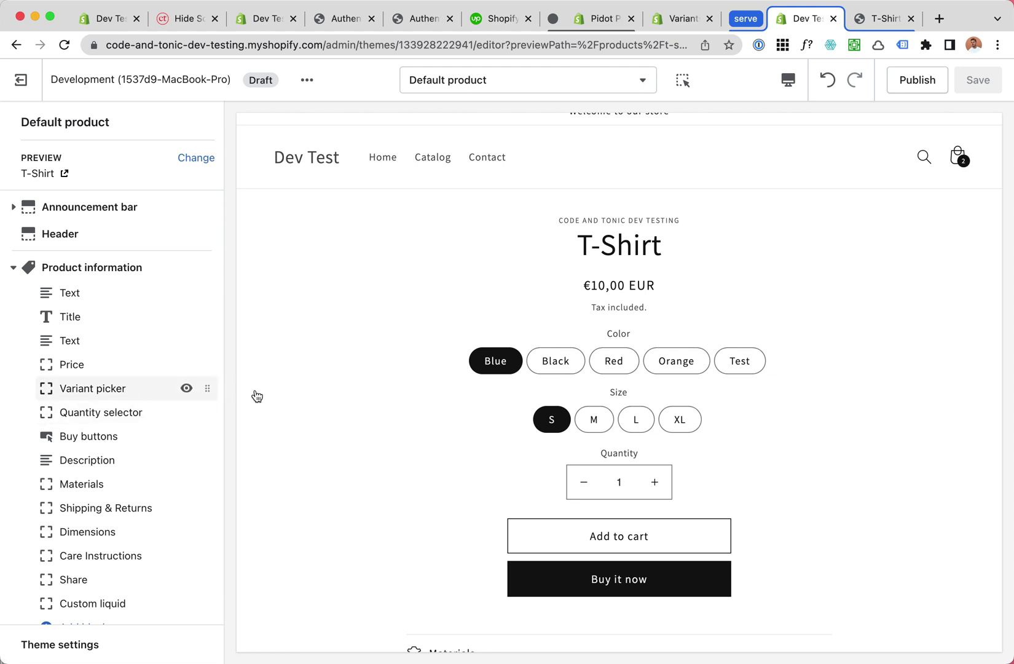
left_click(682, 80)
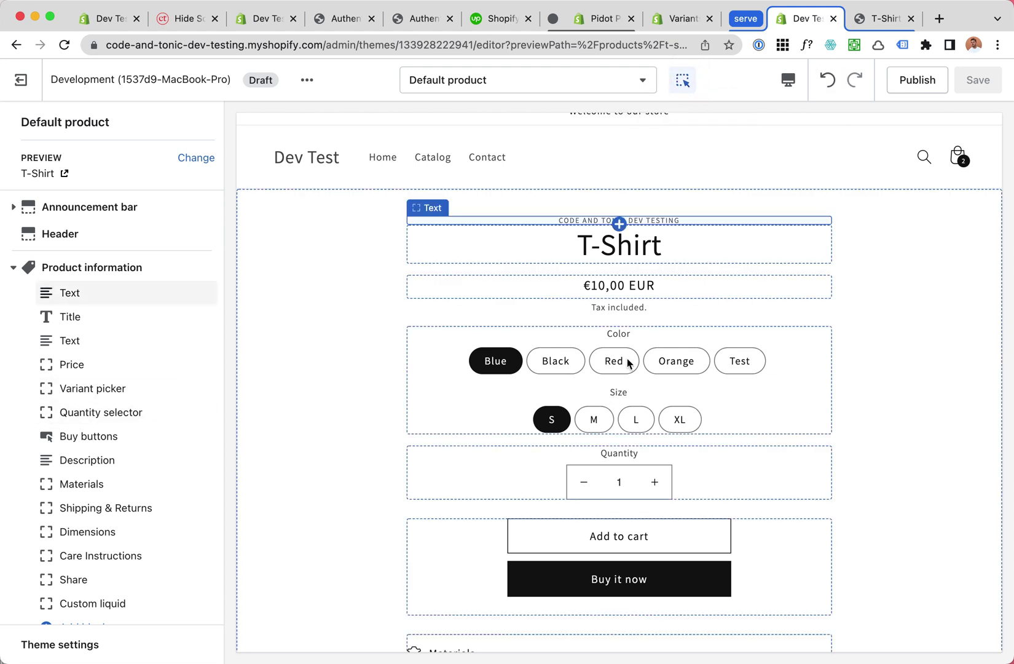
left_click(628, 364)
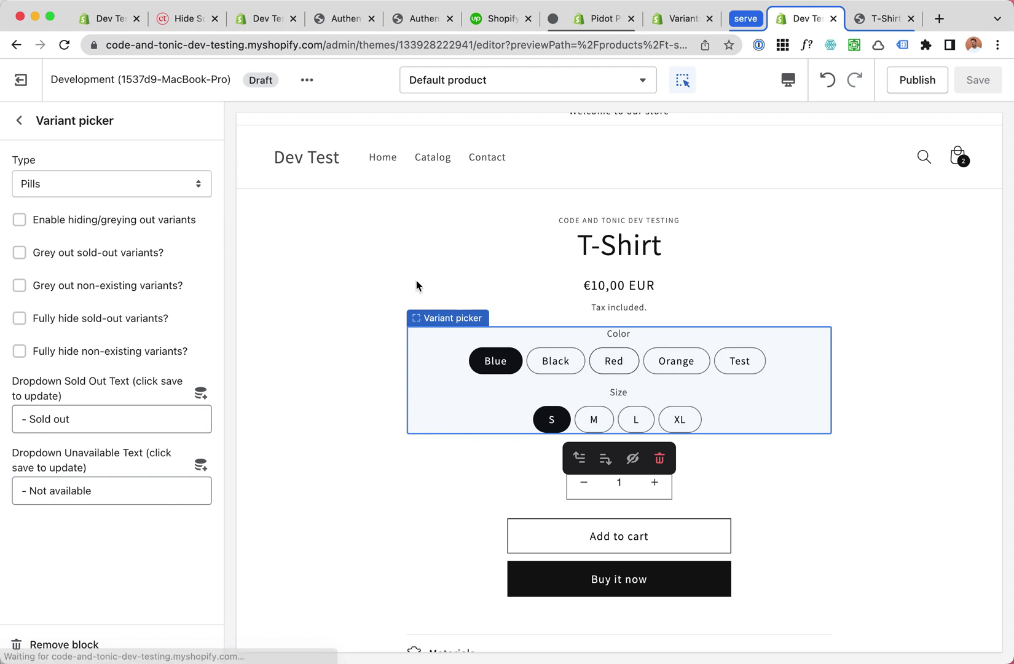
left_click(683, 80)
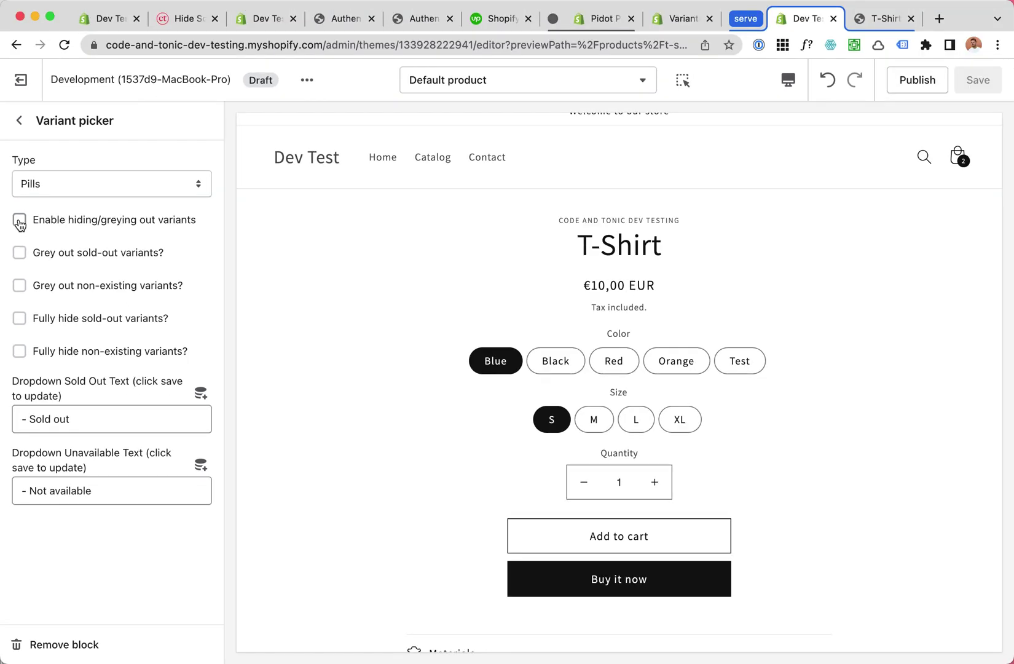
left_click(20, 221)
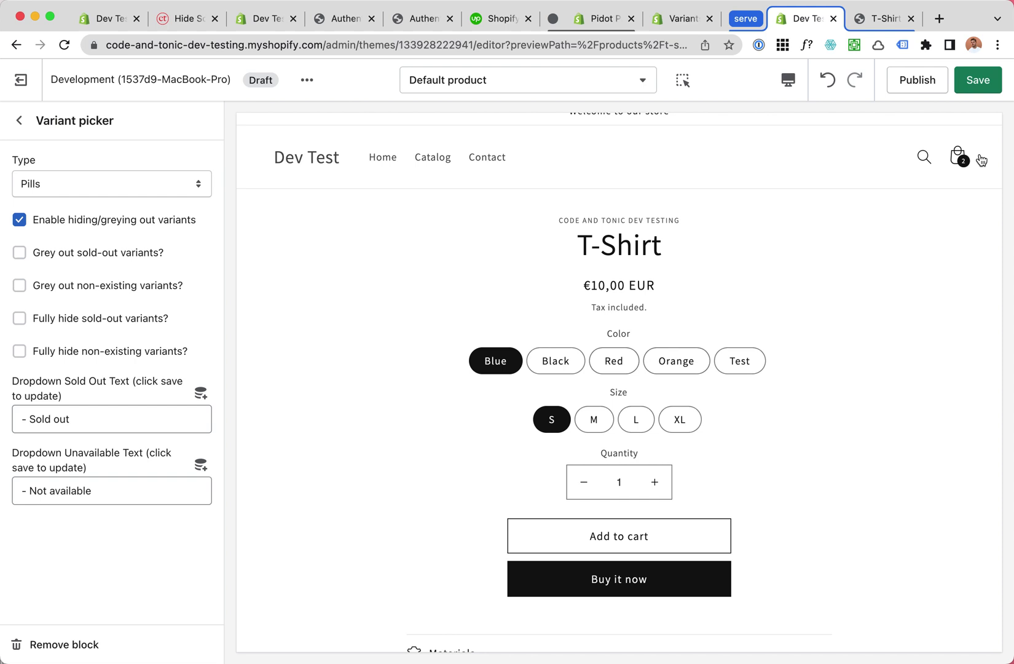
left_click(1001, 83)
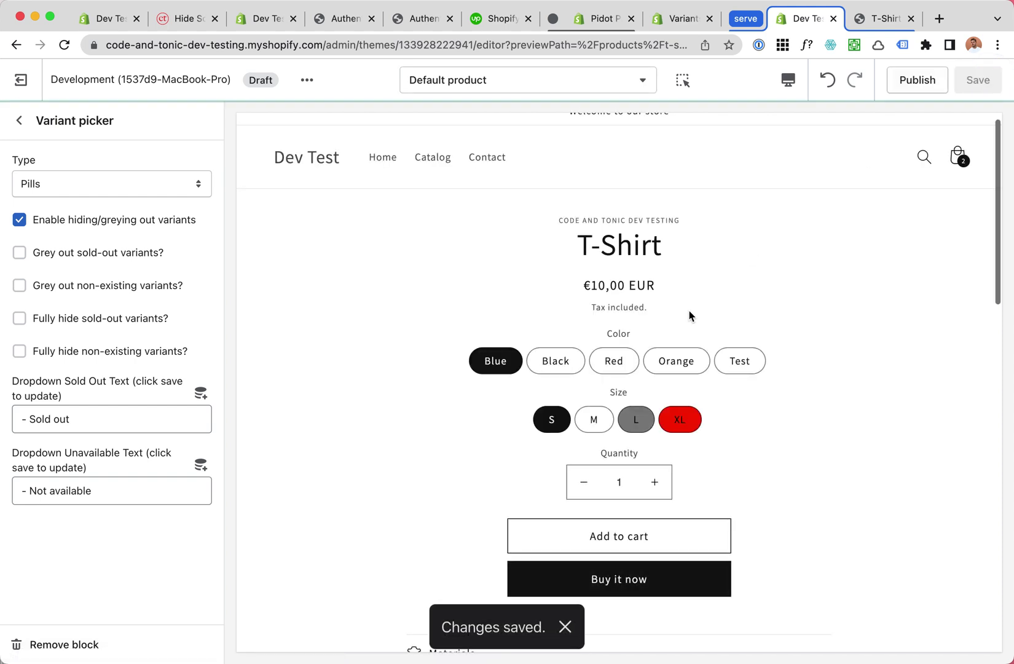
Try the Black, Red, Orange and Blue colours, ending on Red with only size S available.
scroll(683, 442, "up", 1)
scroll(659, 393, "down", 2)
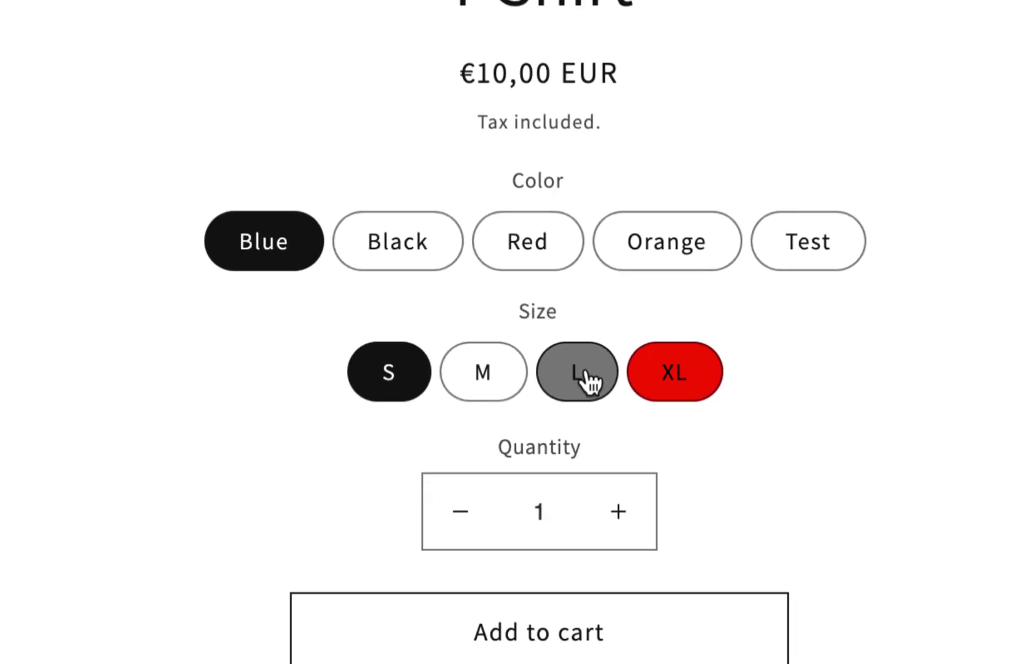
left_click(421, 252)
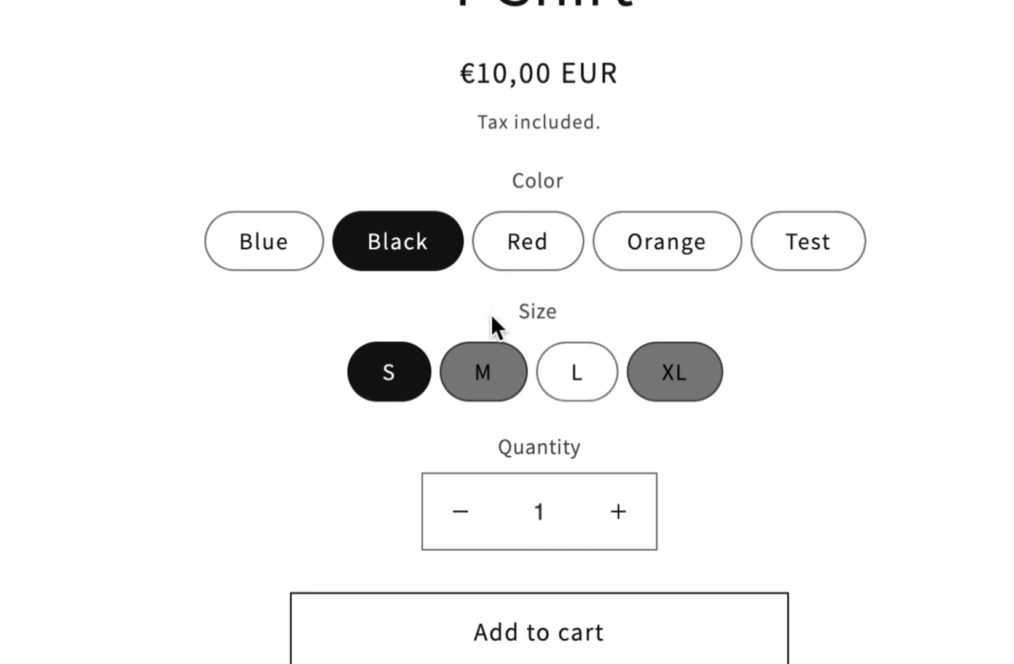
left_click(524, 246)
left_click(645, 243)
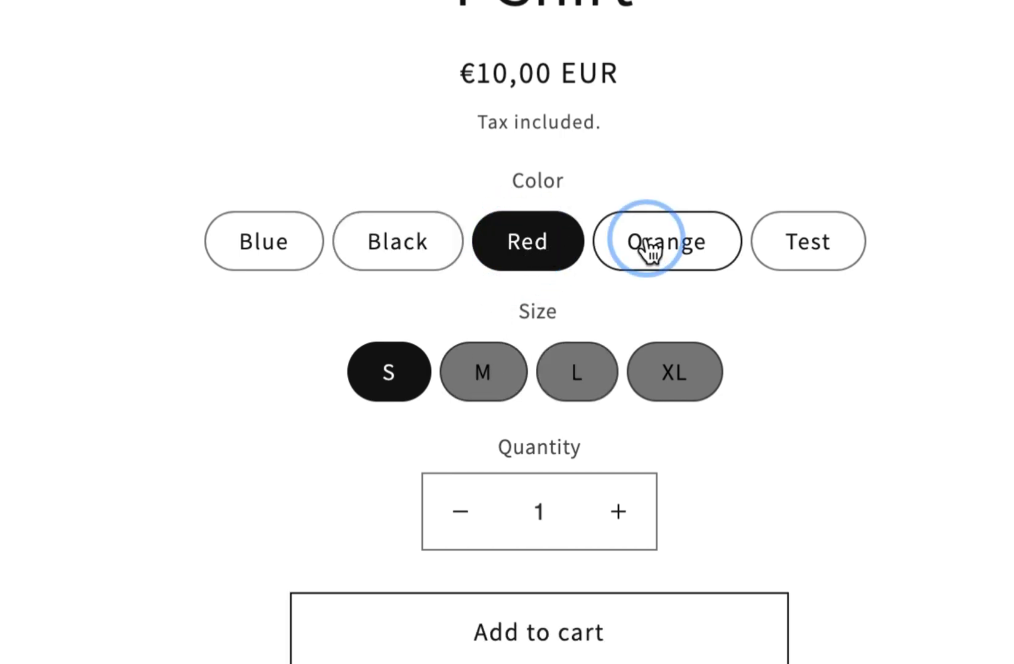
left_click(546, 249)
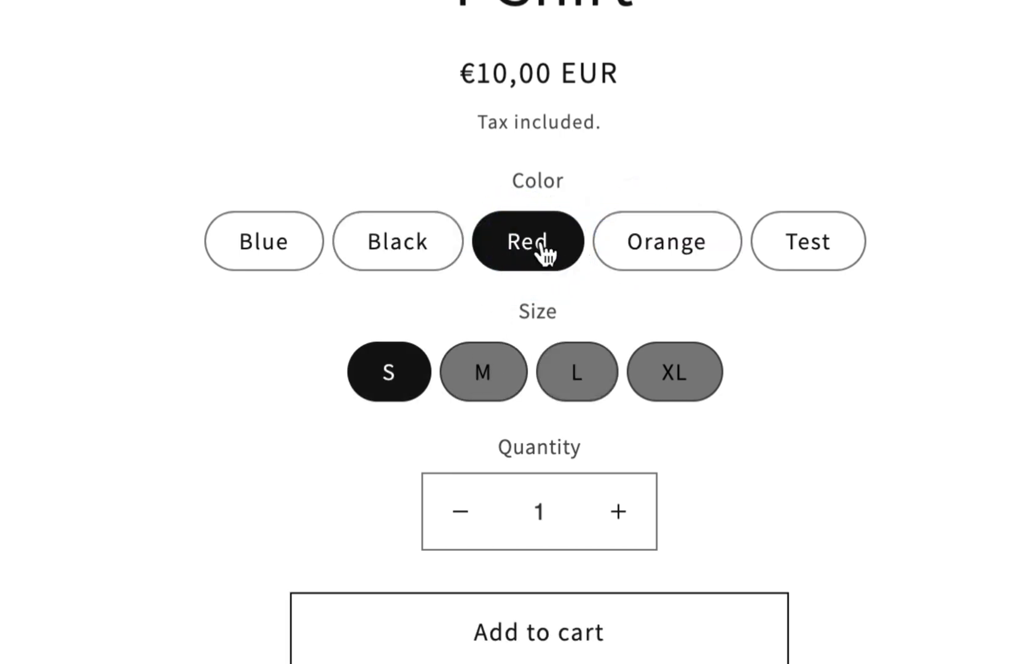
left_click(425, 254)
left_click(292, 258)
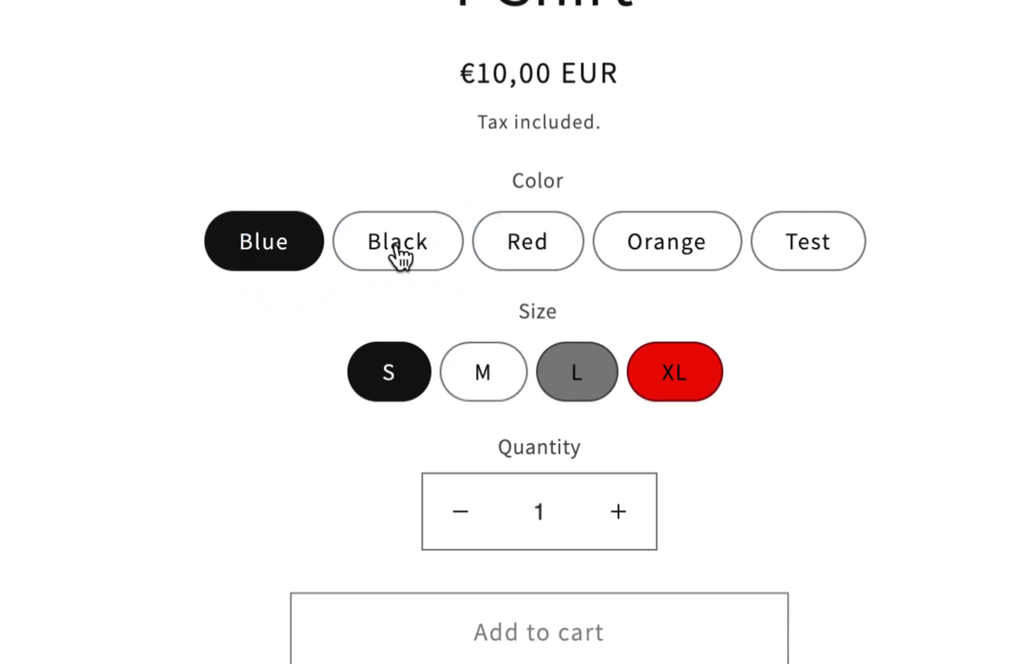
left_click(400, 255)
left_click(521, 252)
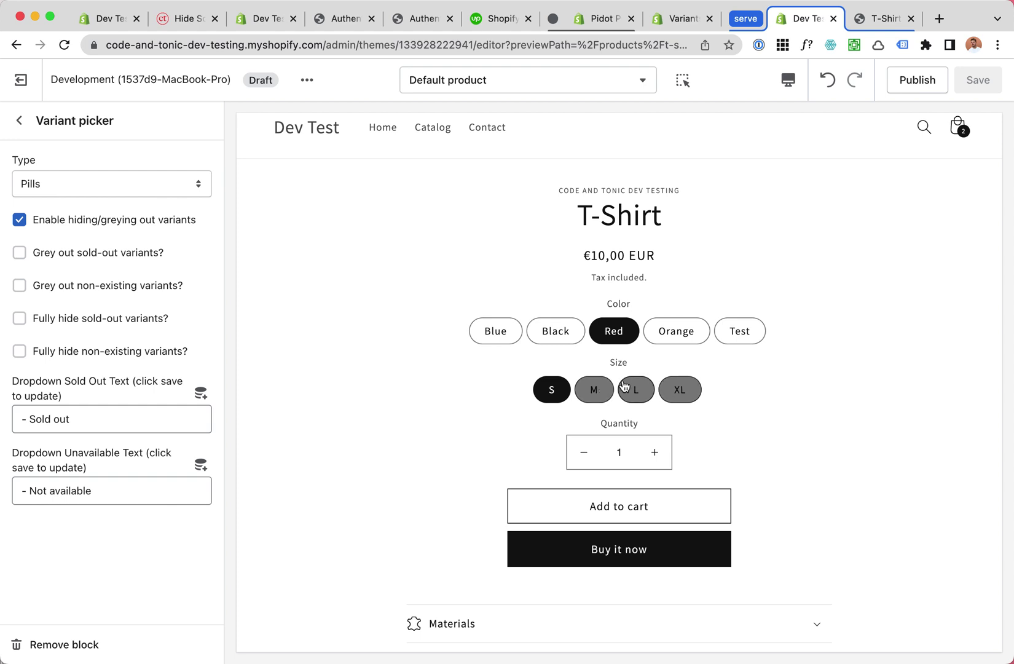
Turn on Grey out sold-out variants and compare the greyed sizes for Black and Blue.
left_click(19, 254)
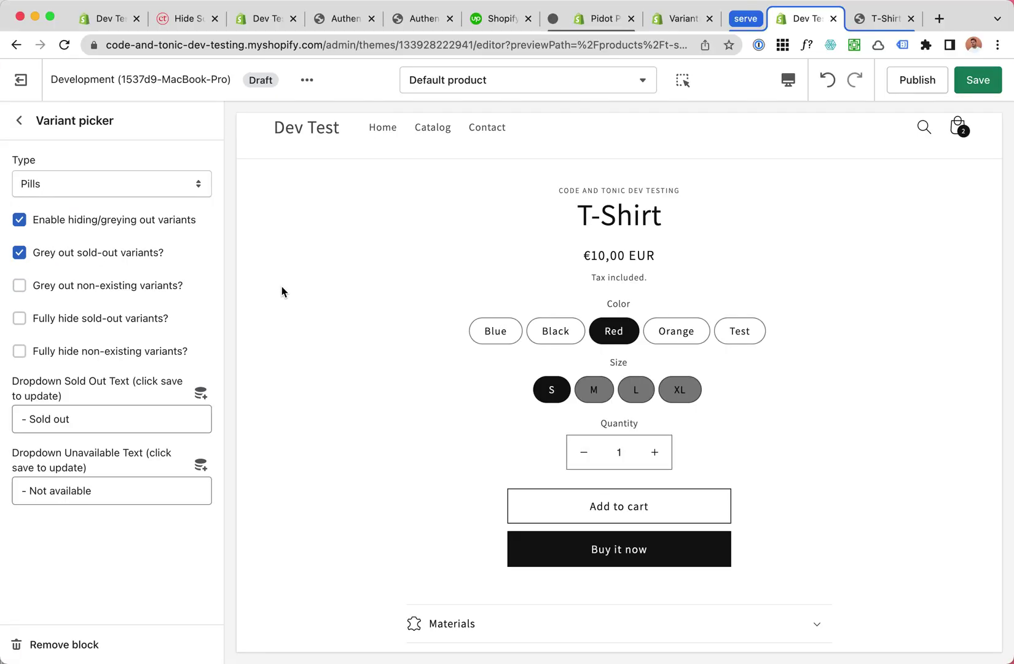
left_click(553, 332)
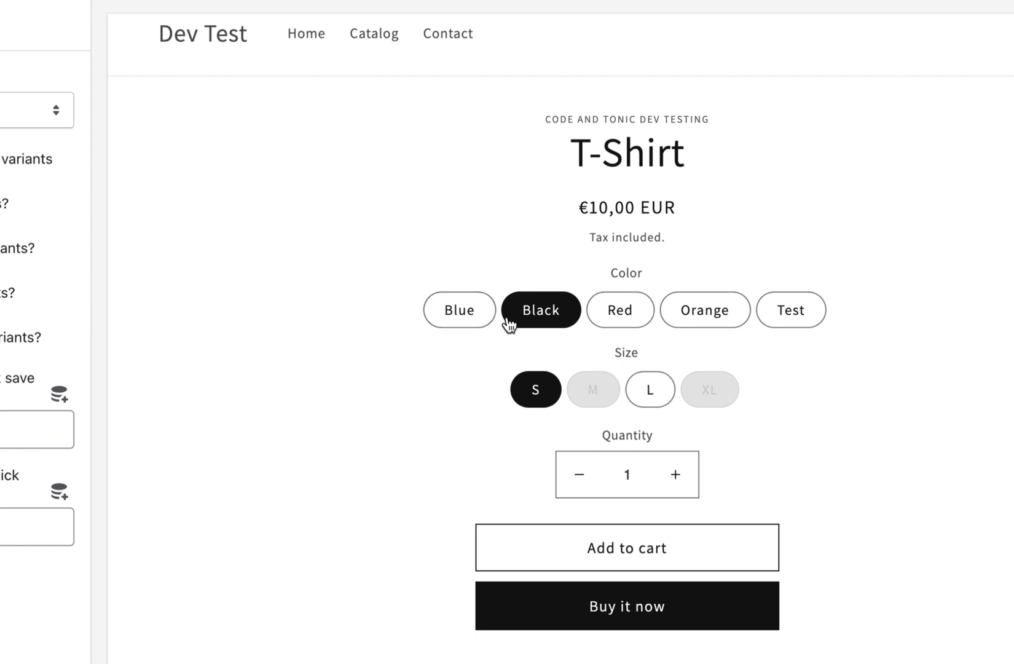
left_click(480, 319)
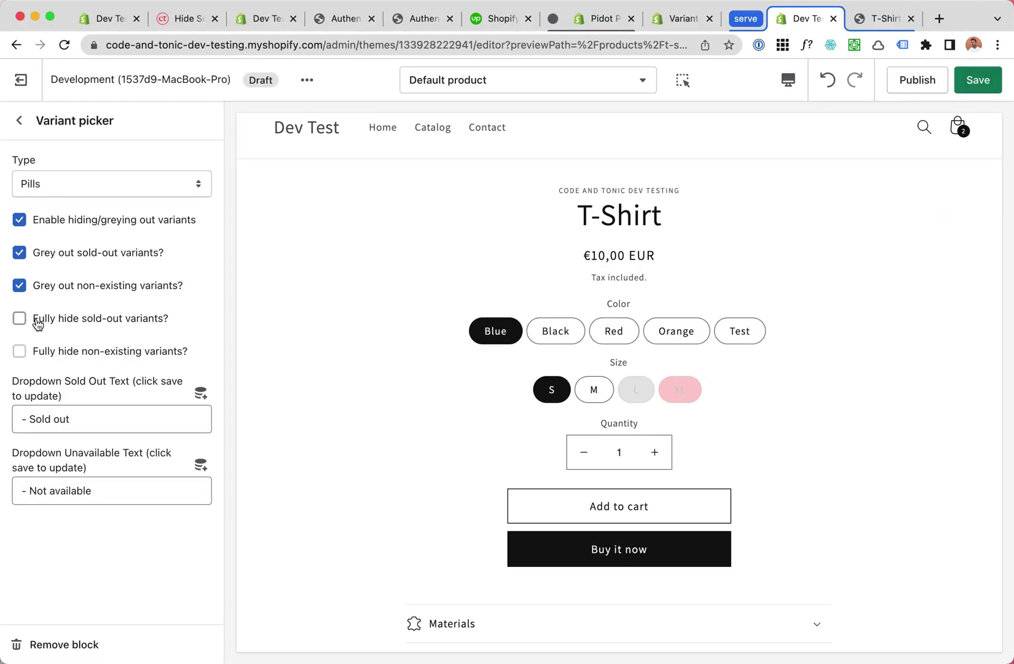
Enable fully hiding sold-out variants and check the sizes offered for Black and Red.
left_click(27, 320)
left_click(554, 340)
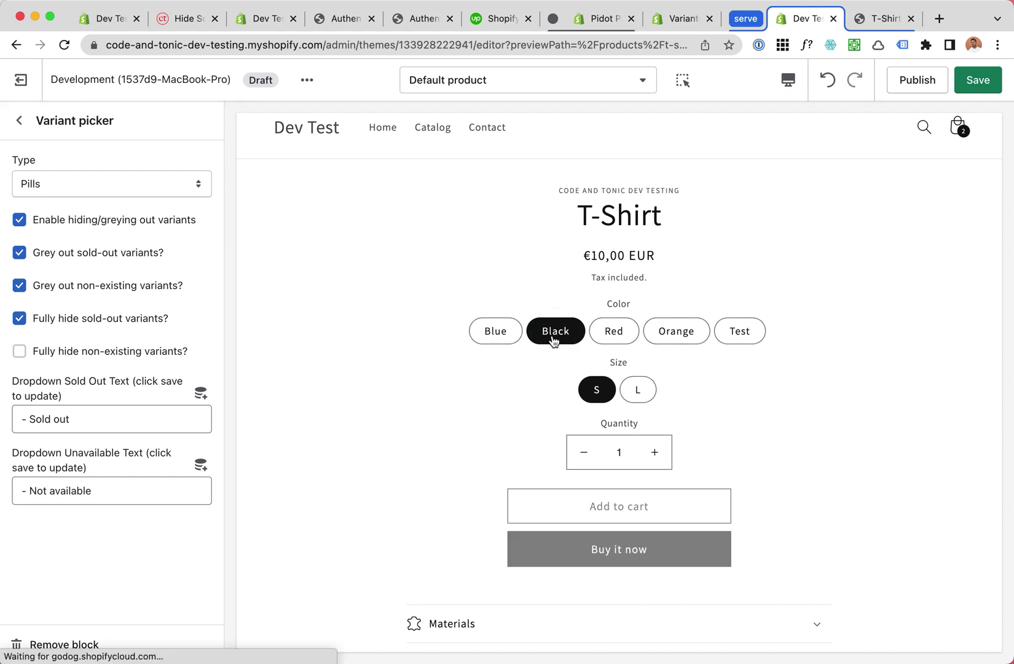
left_click(612, 335)
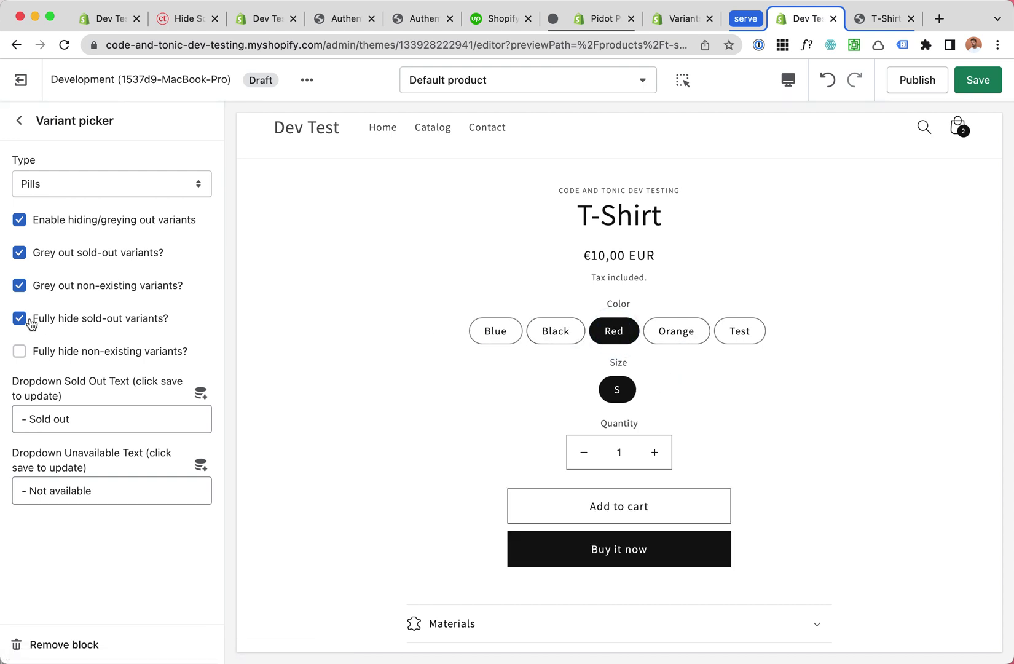
Also fully hide non-existing variants, test Black, Blue and Red, save, and recheck Blue.
left_click(22, 355)
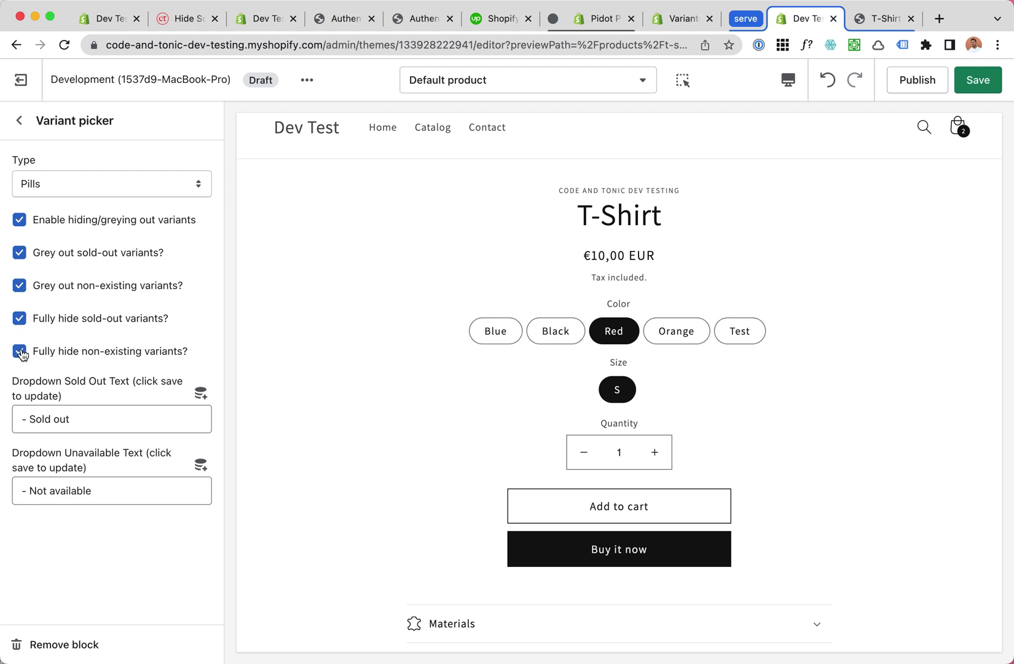
left_click(568, 332)
left_click(503, 338)
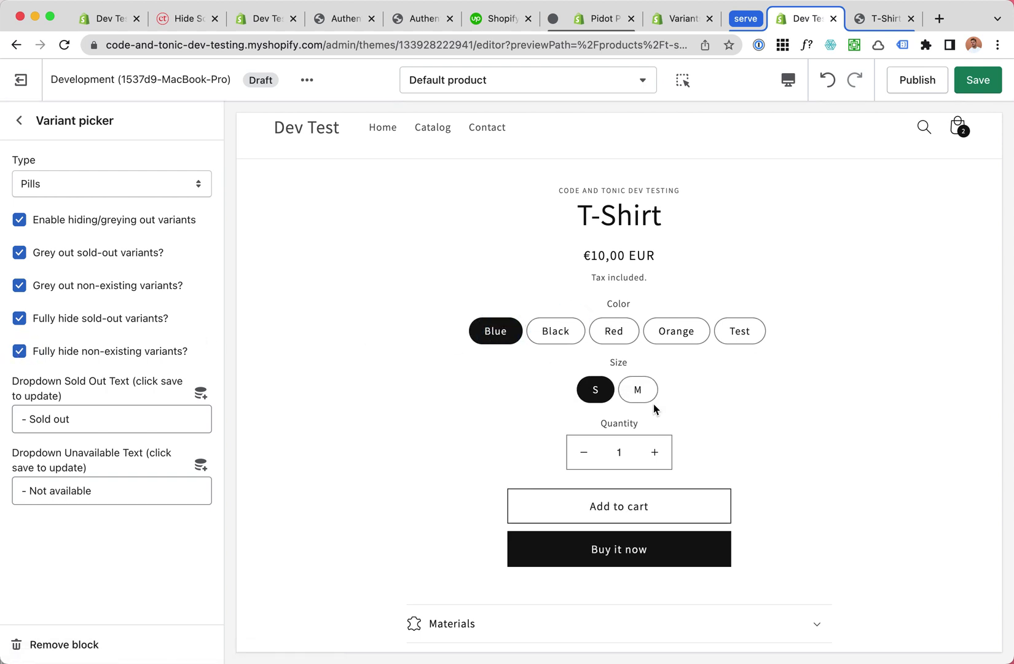
left_click(564, 344)
left_click(612, 332)
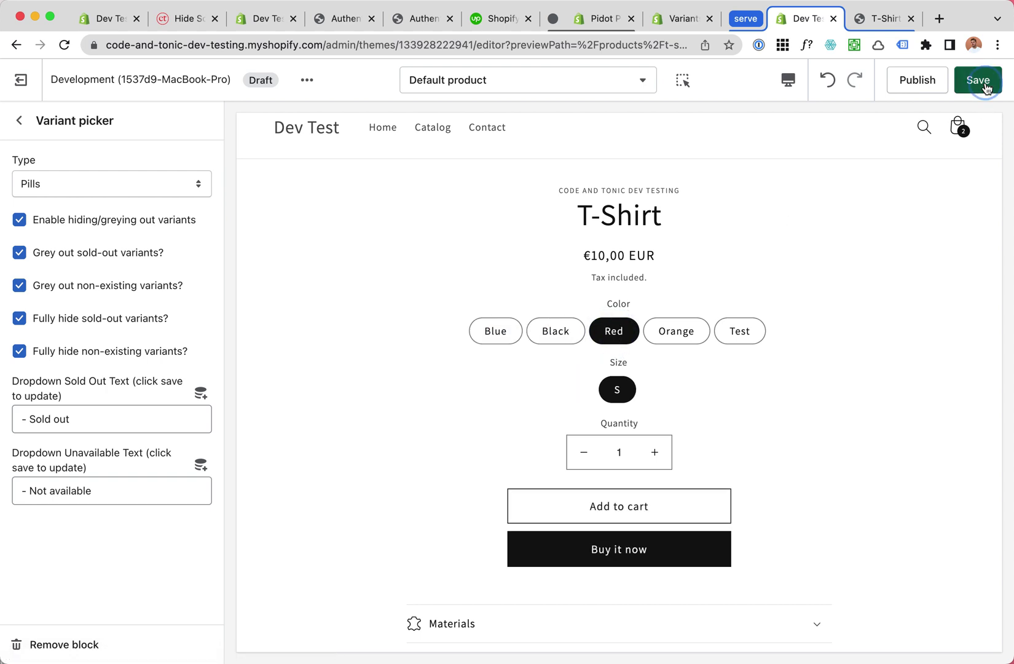
left_click(978, 80)
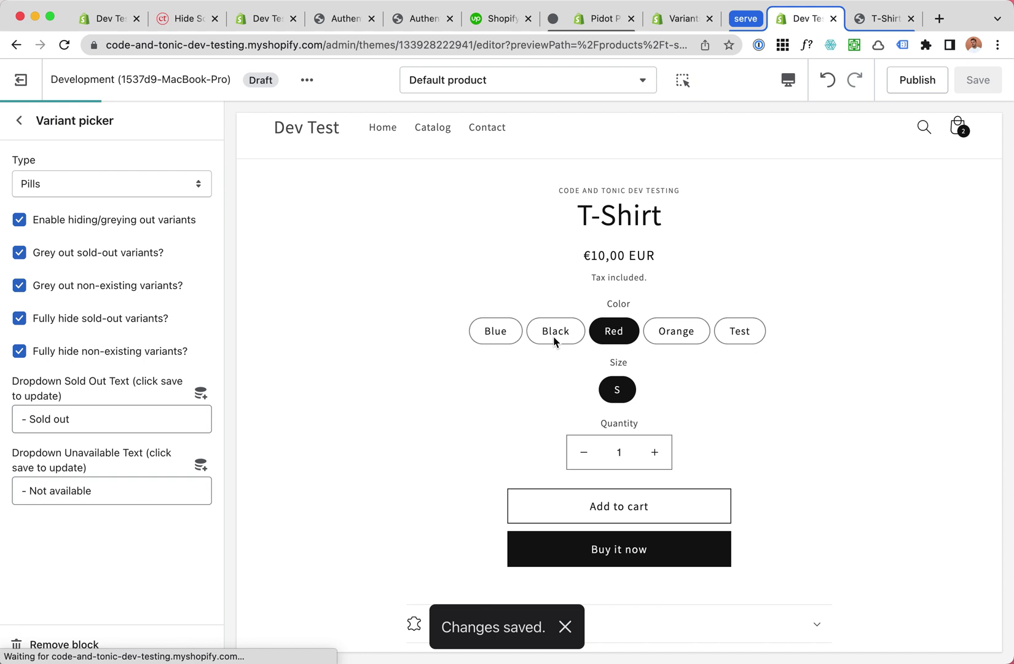
left_click(515, 332)
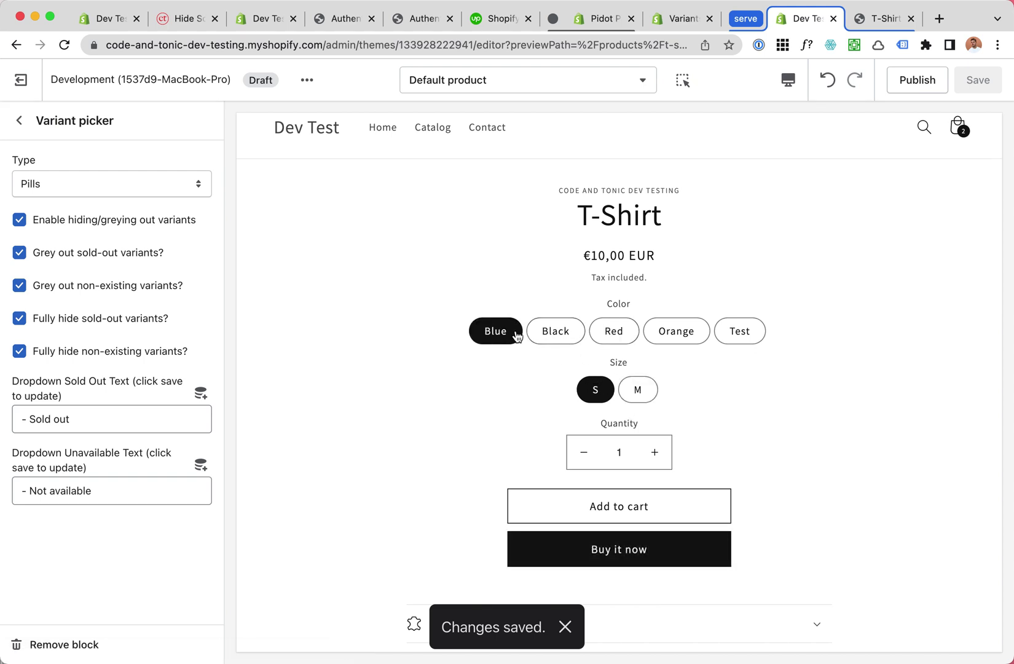
Switch the previewed product from the T-Shirt to Single variant.
left_click(20, 123)
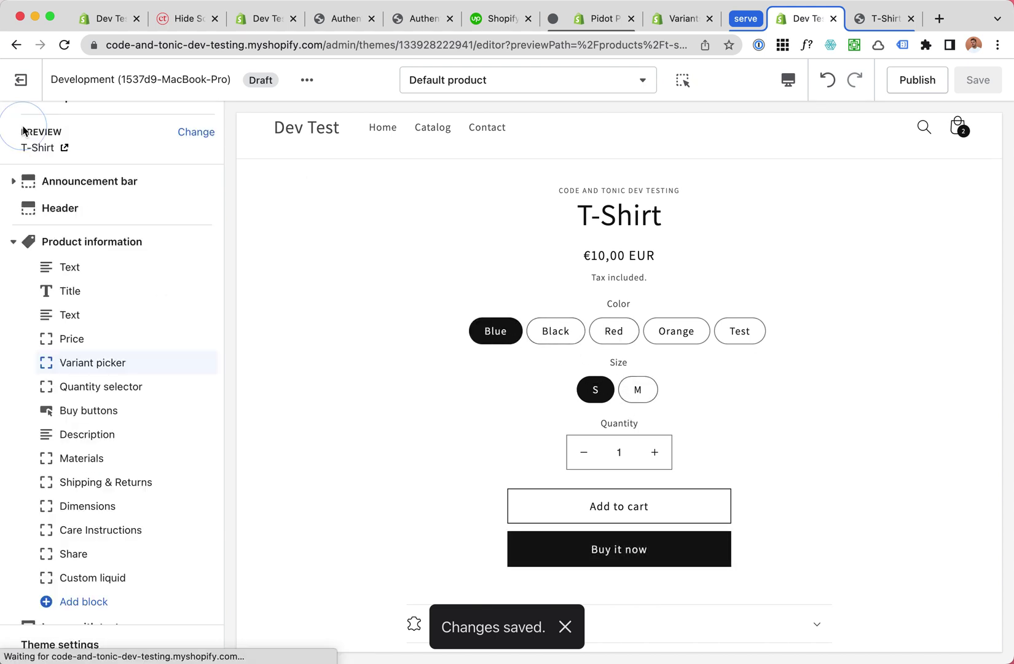
left_click(196, 132)
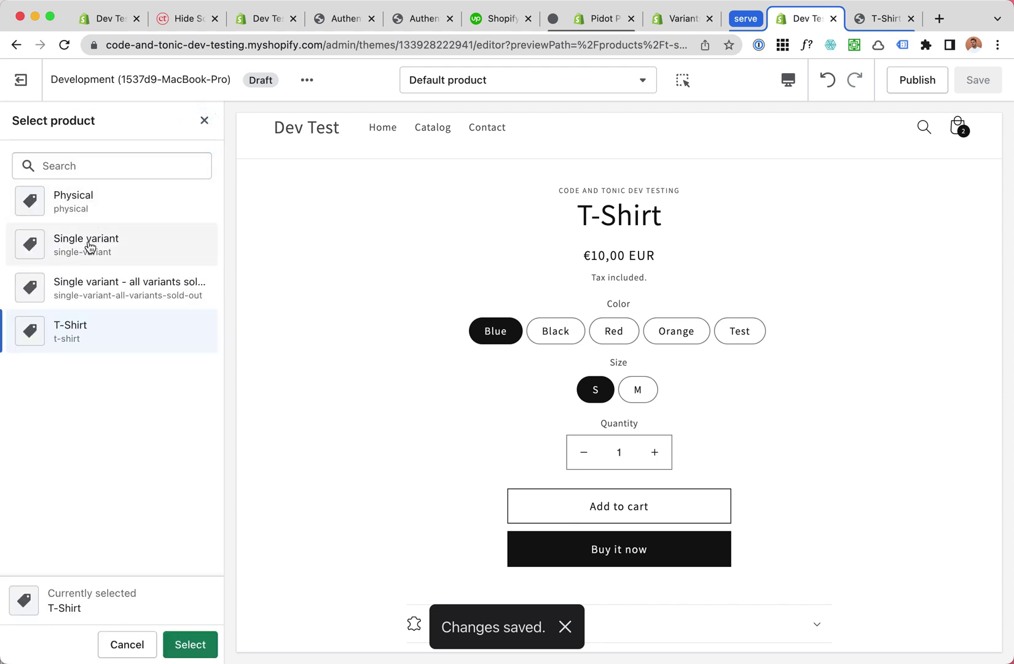
double_click(88, 246)
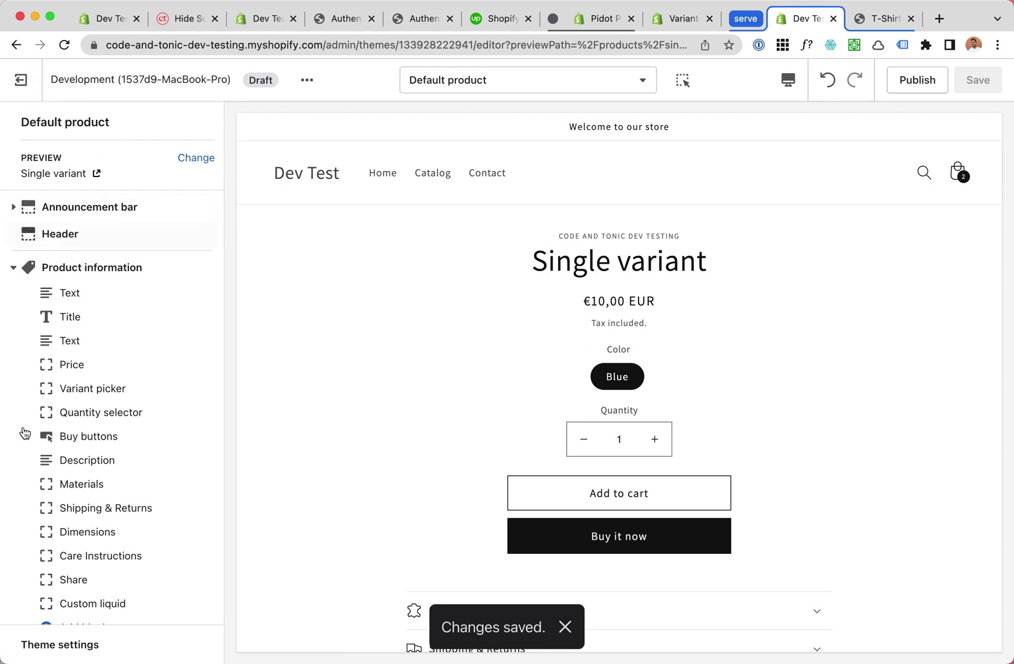
Untick both Fully hide options and Grey out non-existing variants, then save.
left_click(129, 392)
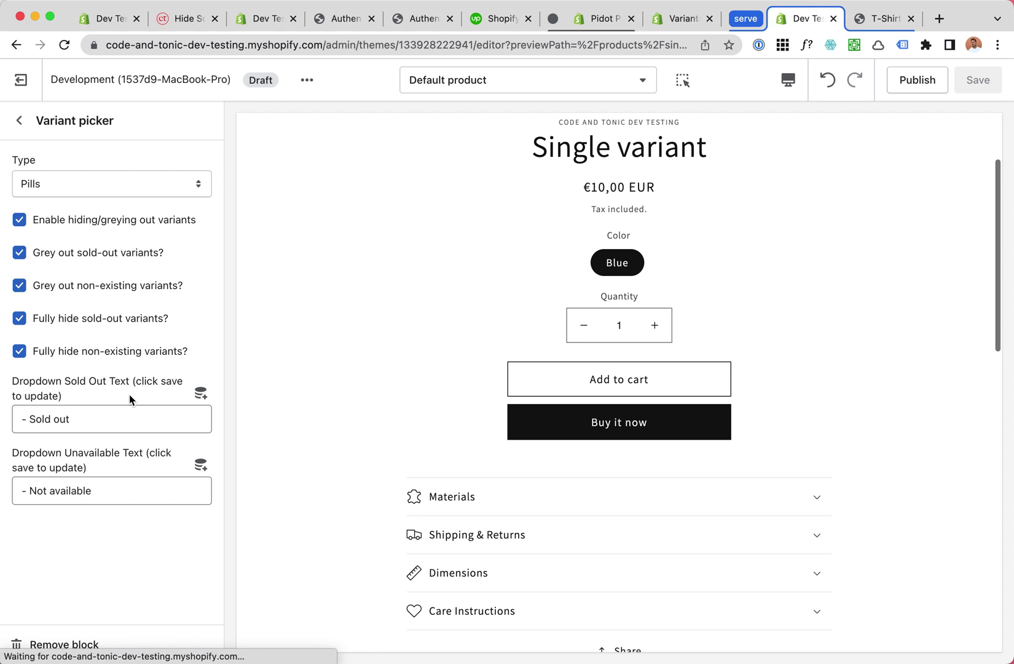
left_click(86, 351)
left_click(85, 318)
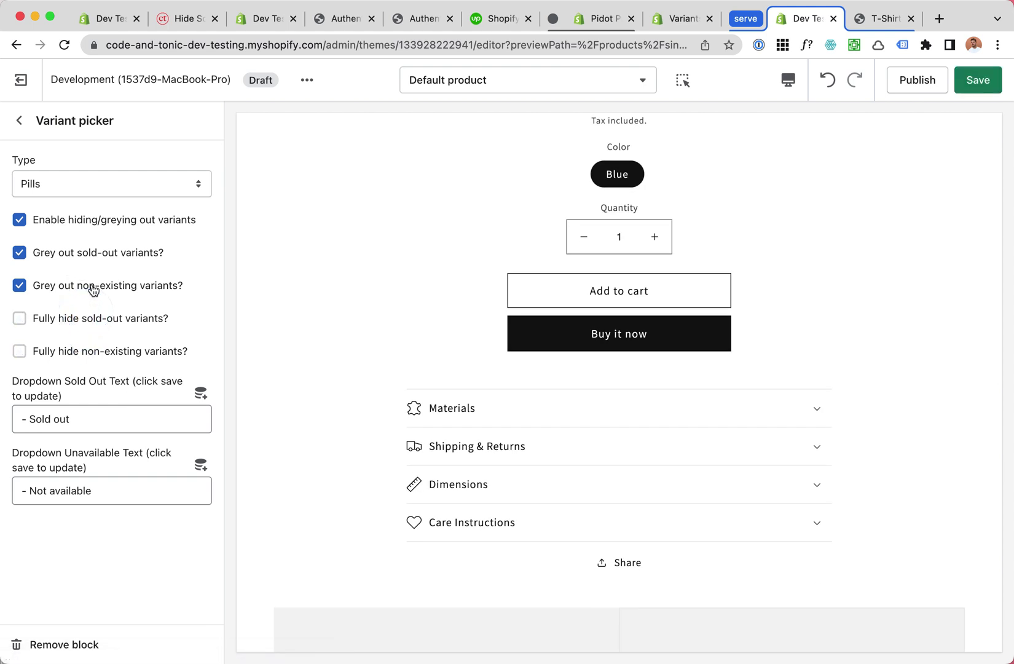
left_click(91, 285)
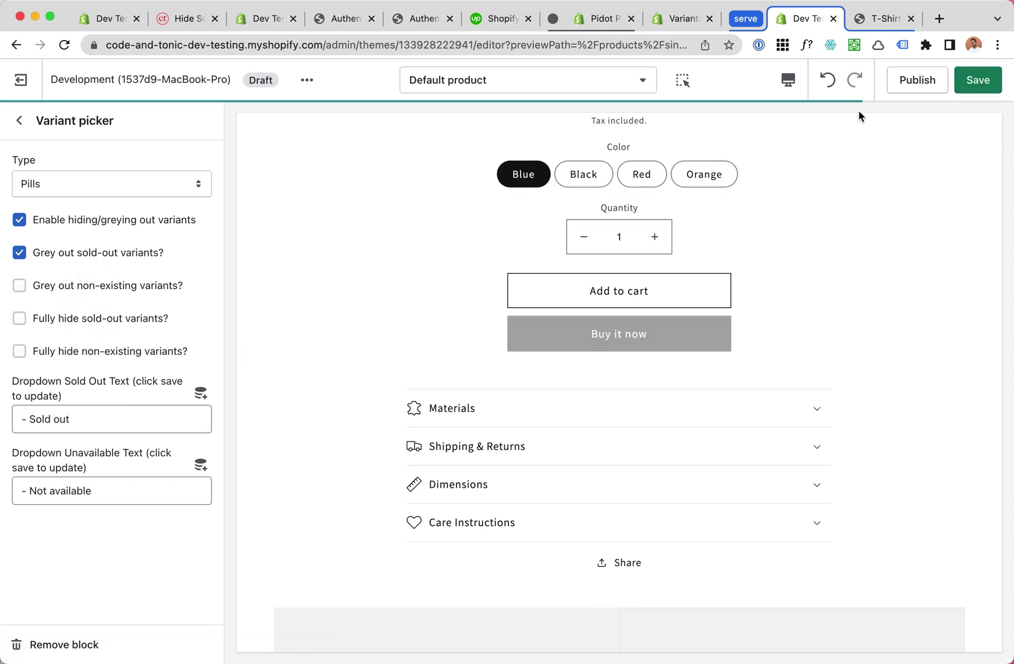
left_click(963, 83)
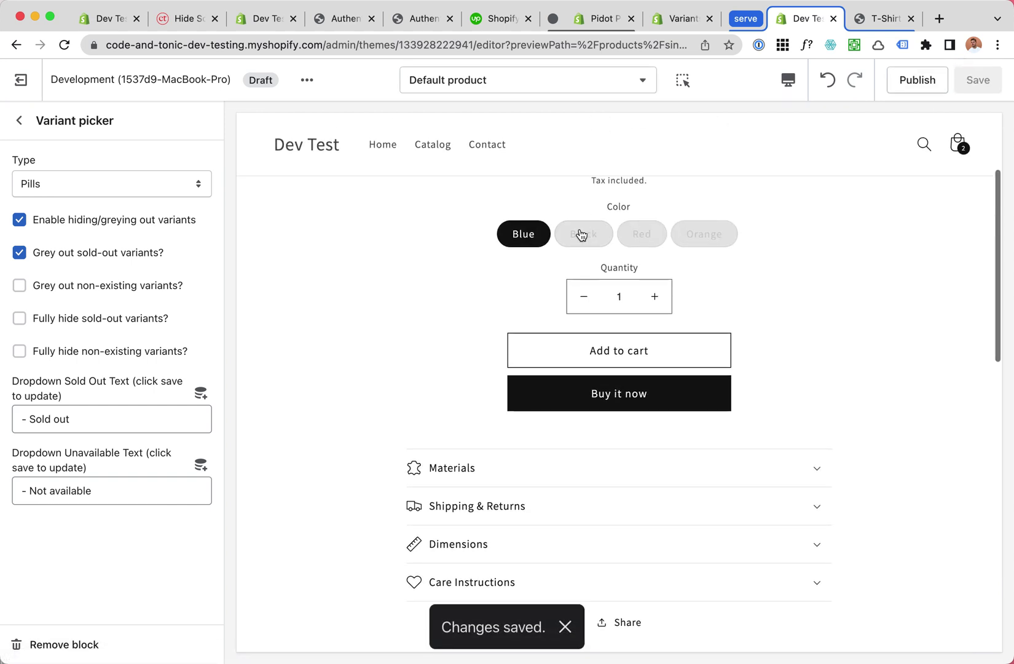
Set the Variant picker Type to Dropdown and check the Color options list.
left_click(39, 184)
left_click(61, 166)
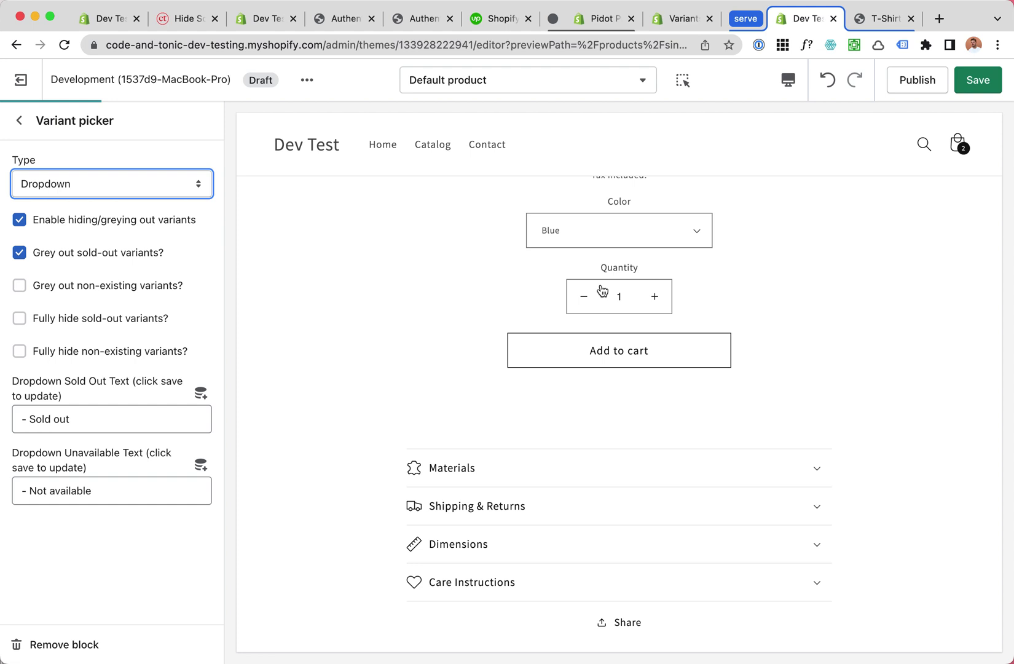
left_click(603, 249)
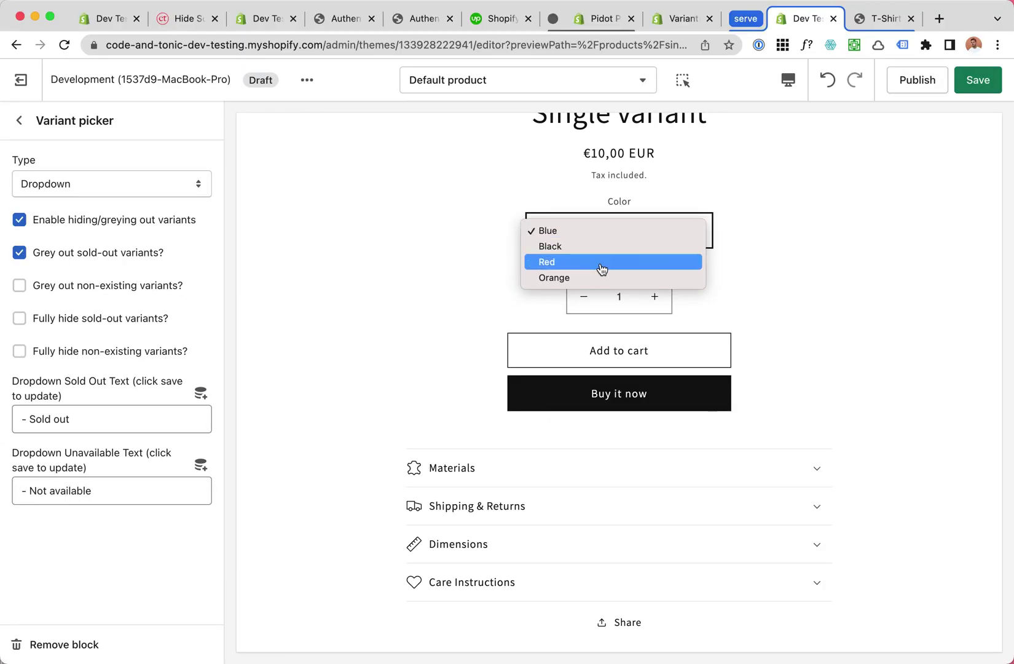
left_click(424, 270)
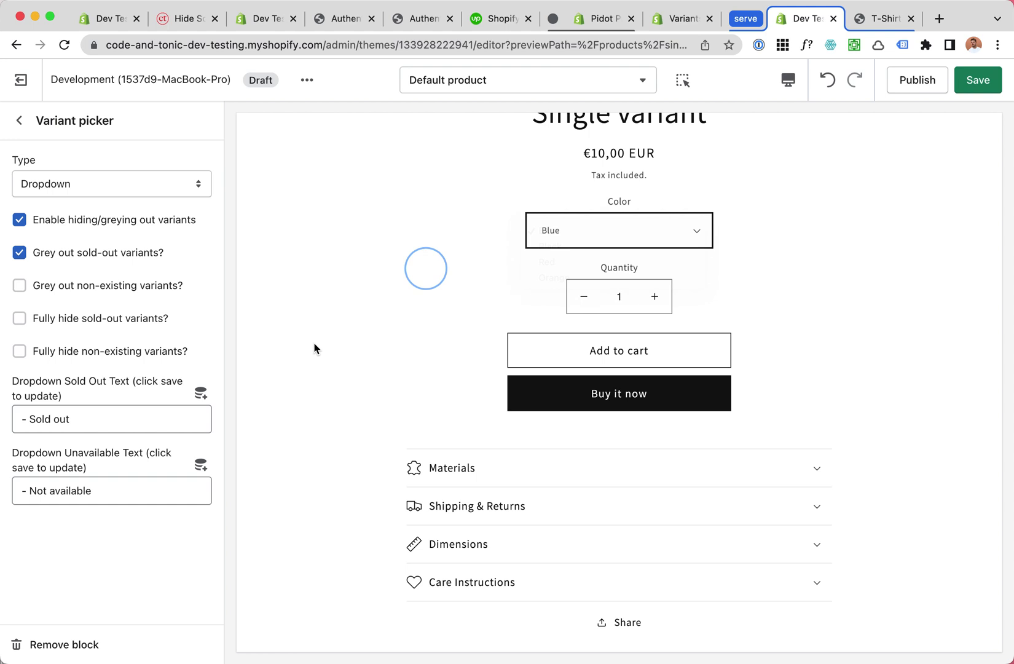
Select the Dropdown Sold Out Text, save, and confirm colours show the Sold out label.
left_click(67, 419)
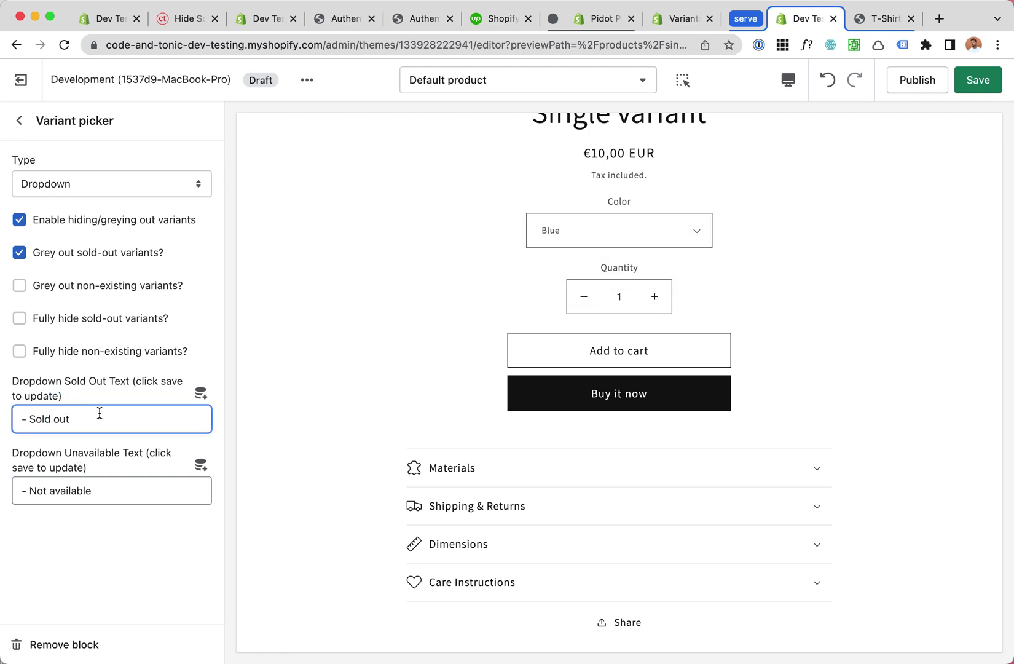
left_click_drag(97, 417, 13, 421)
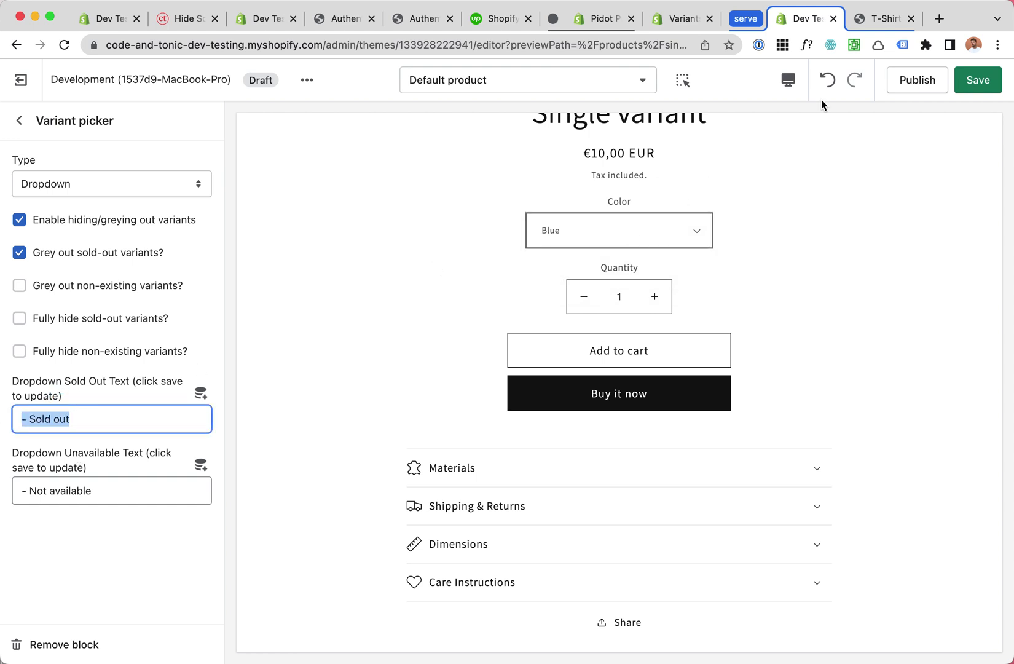
left_click(978, 80)
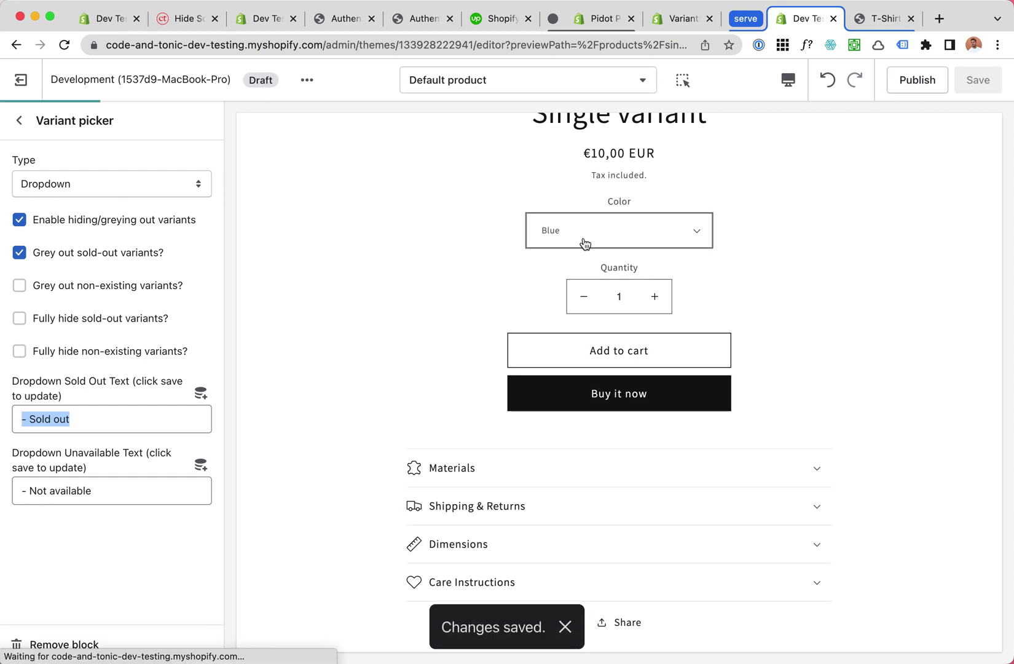
left_click(650, 230)
left_click(764, 254)
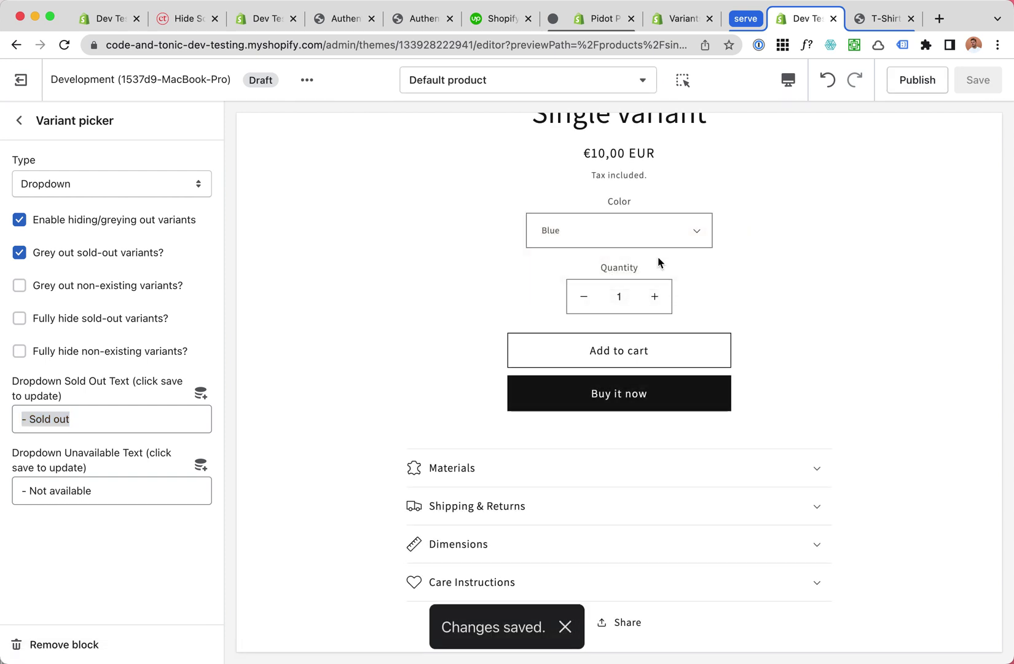
left_click(643, 238)
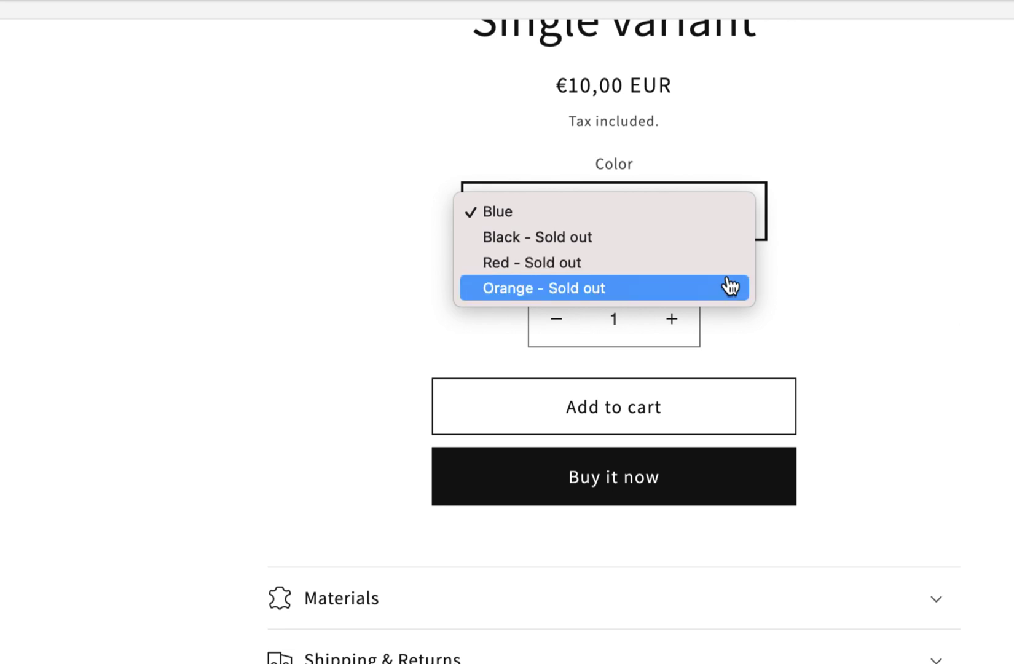
left_click(918, 305)
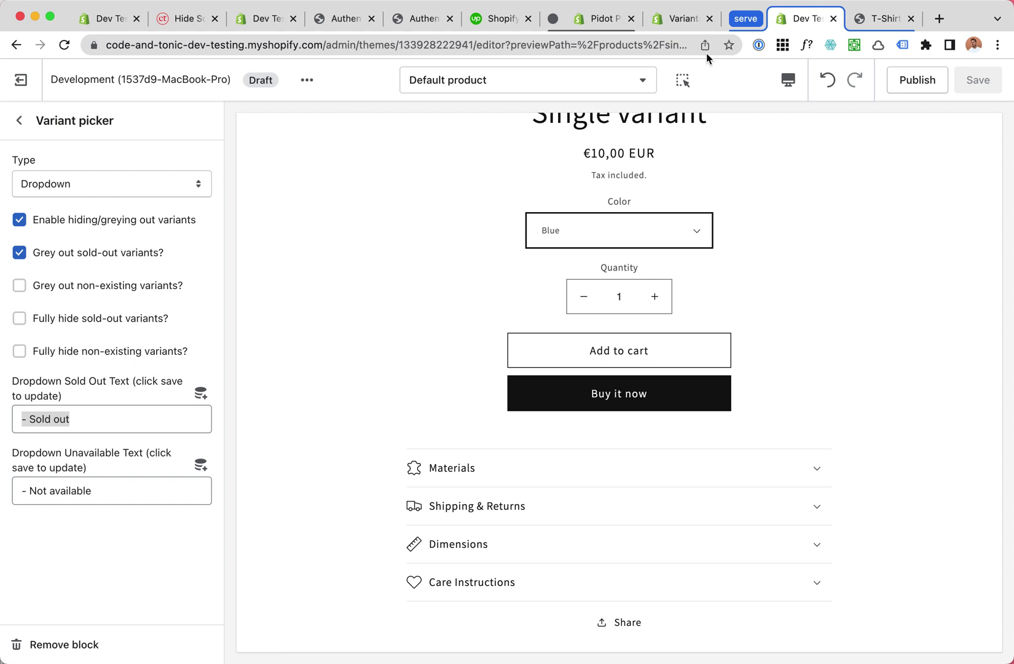
left_click(182, 19)
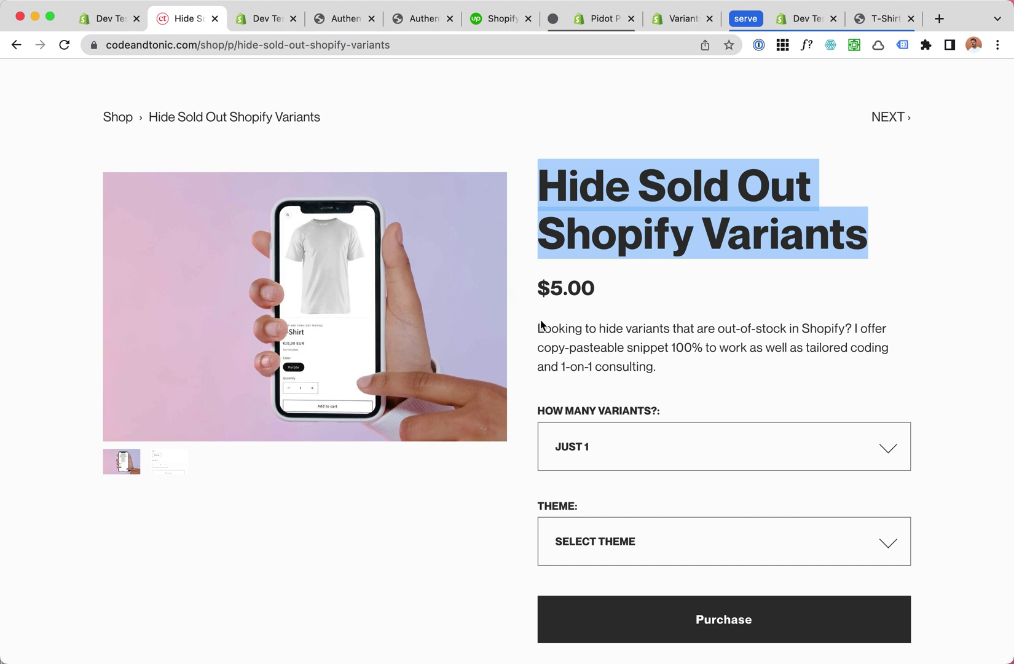
left_click(796, 24)
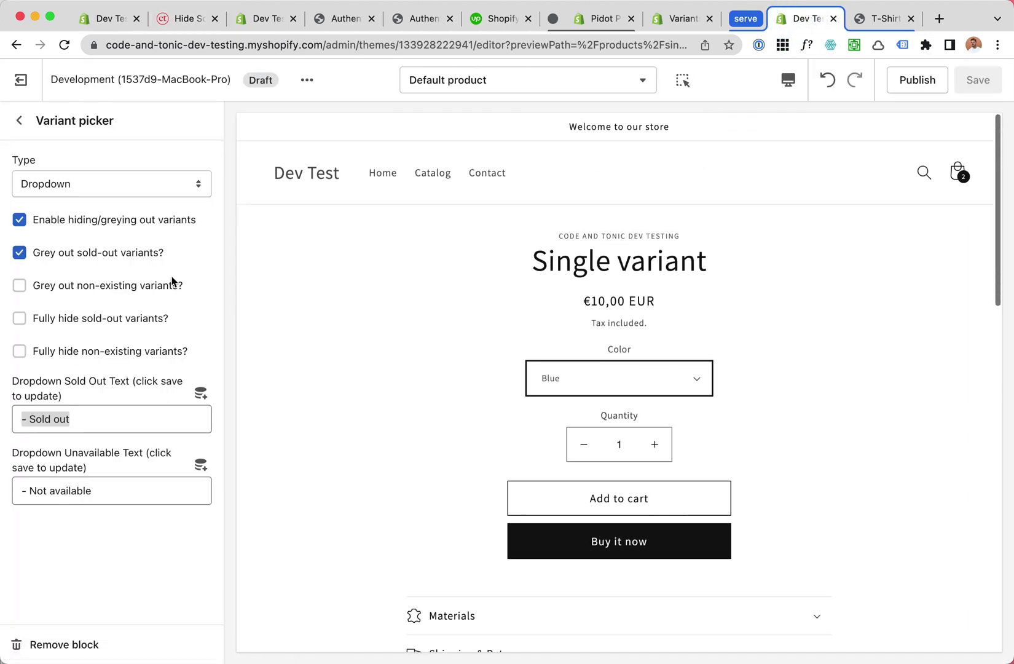